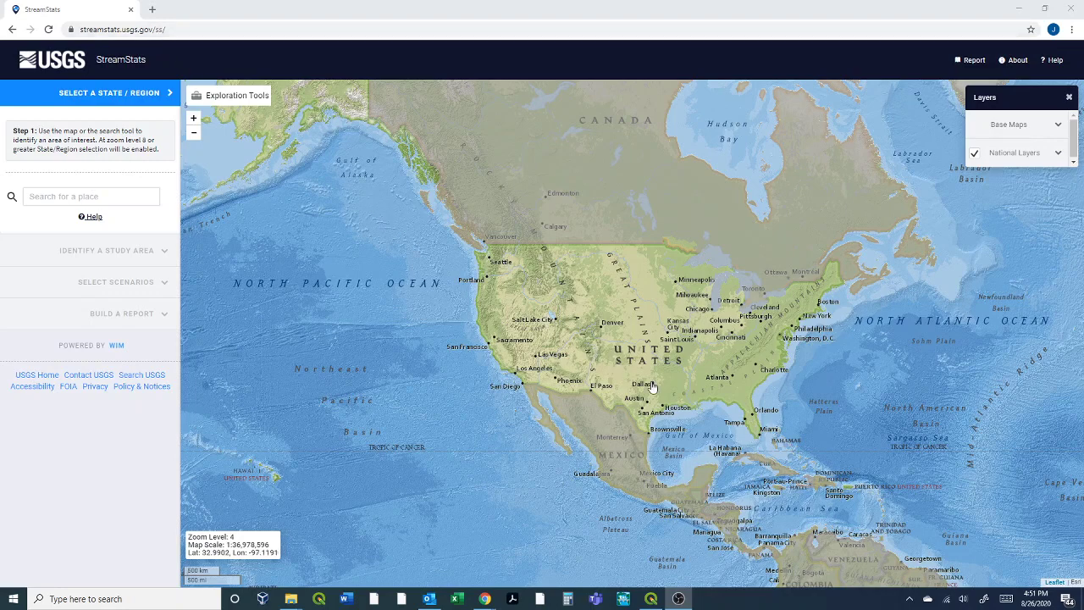
- Search 'oktaha', go to Oktaha, Muskogee County, OK, and dismiss its popup
click(96, 195)
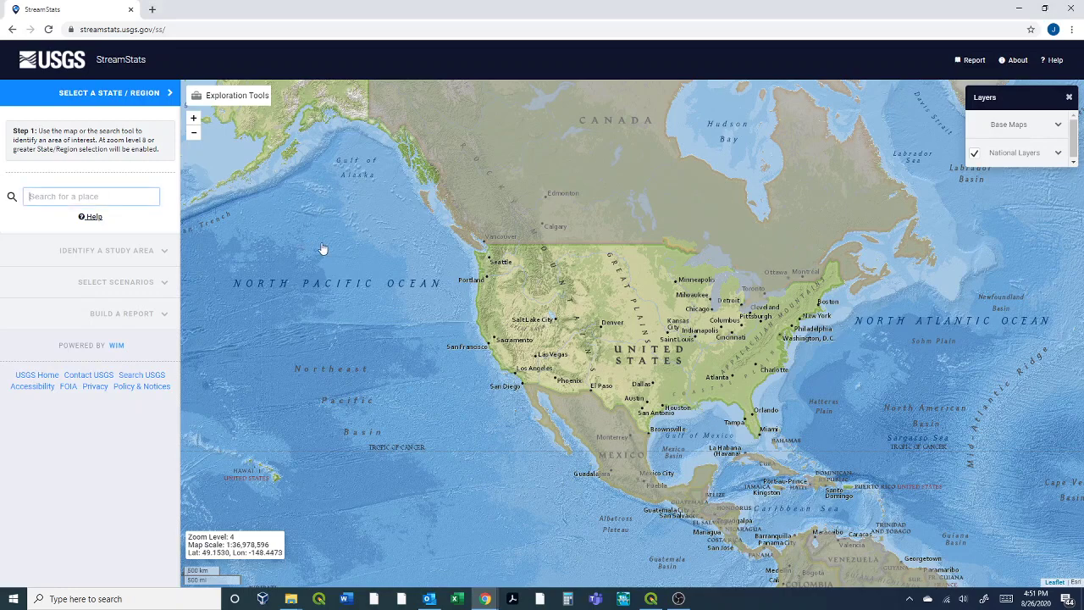
text(oktaha)
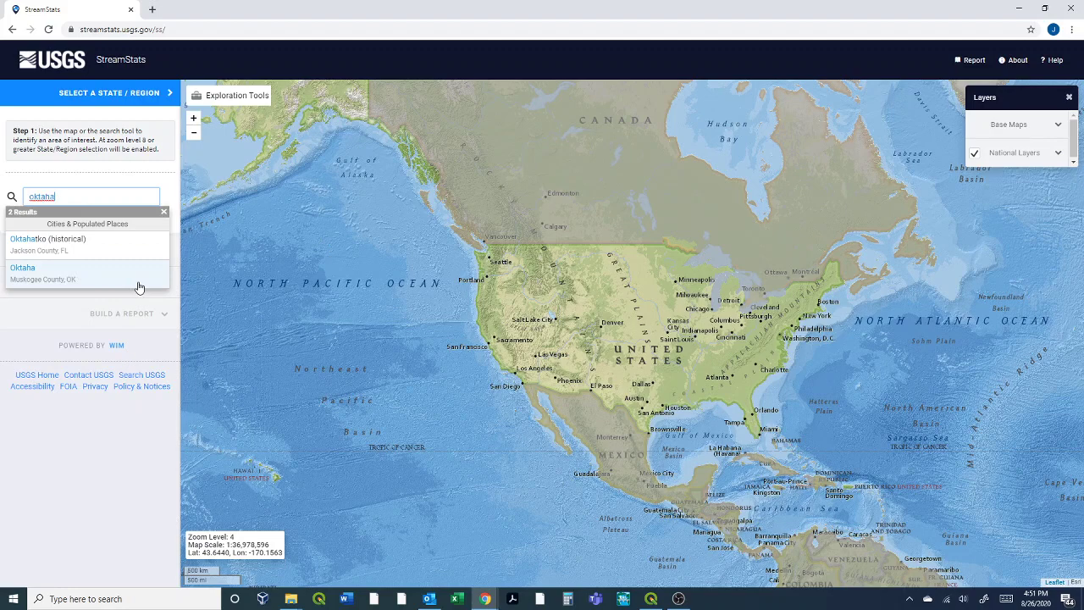
click(115, 287)
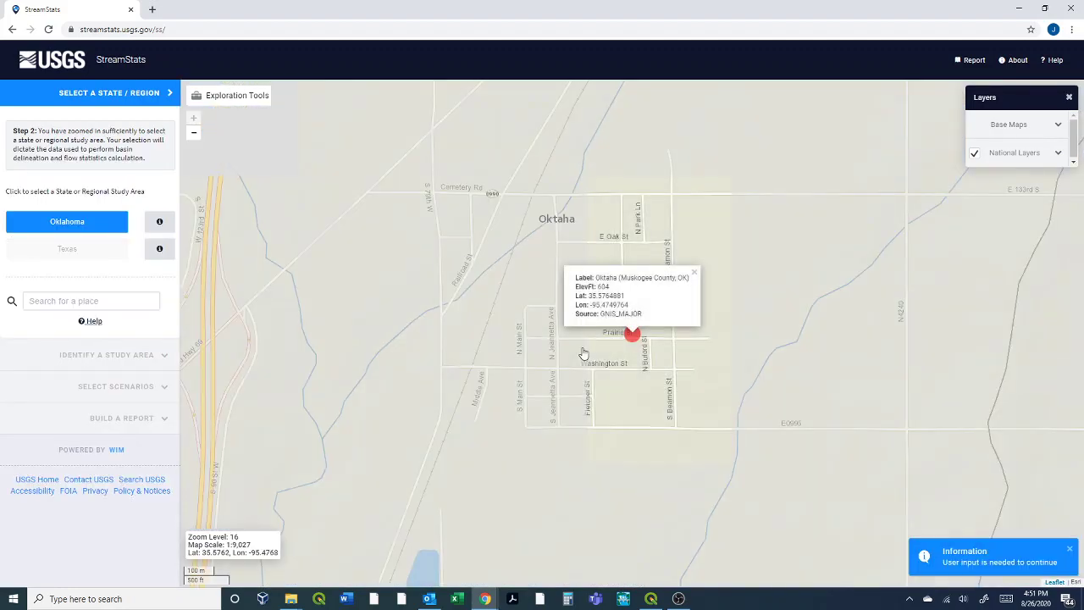
click(693, 273)
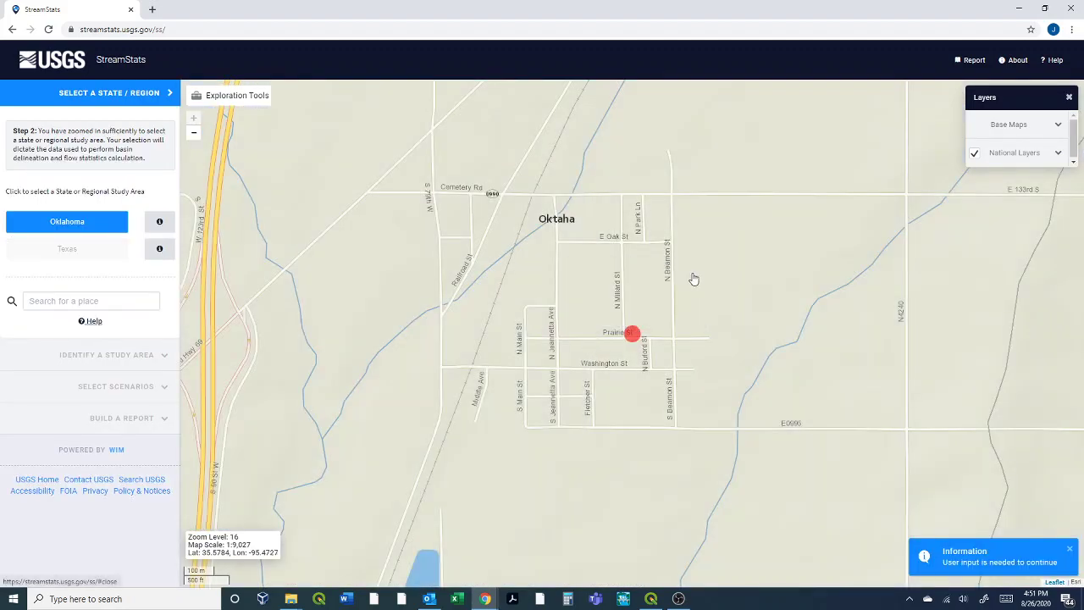
- Pan and zoom to the Butler Creek crossing north-east of Oktaha
scroll(693, 281, down, 1)
scroll(694, 281, down, 1)
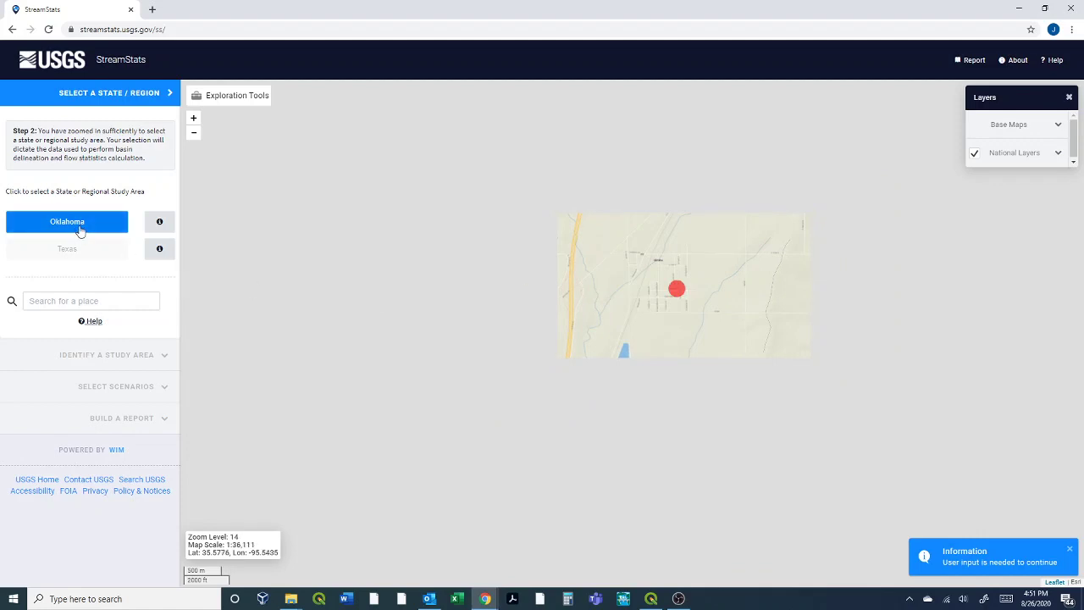
drag(769, 208, 449, 444)
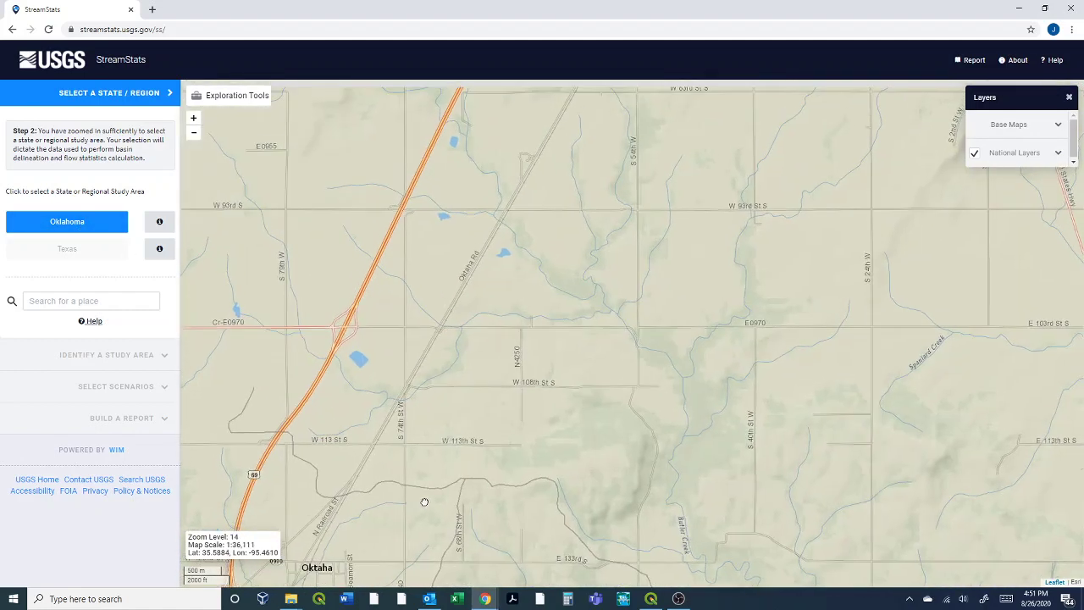
scroll(635, 339, up, 1)
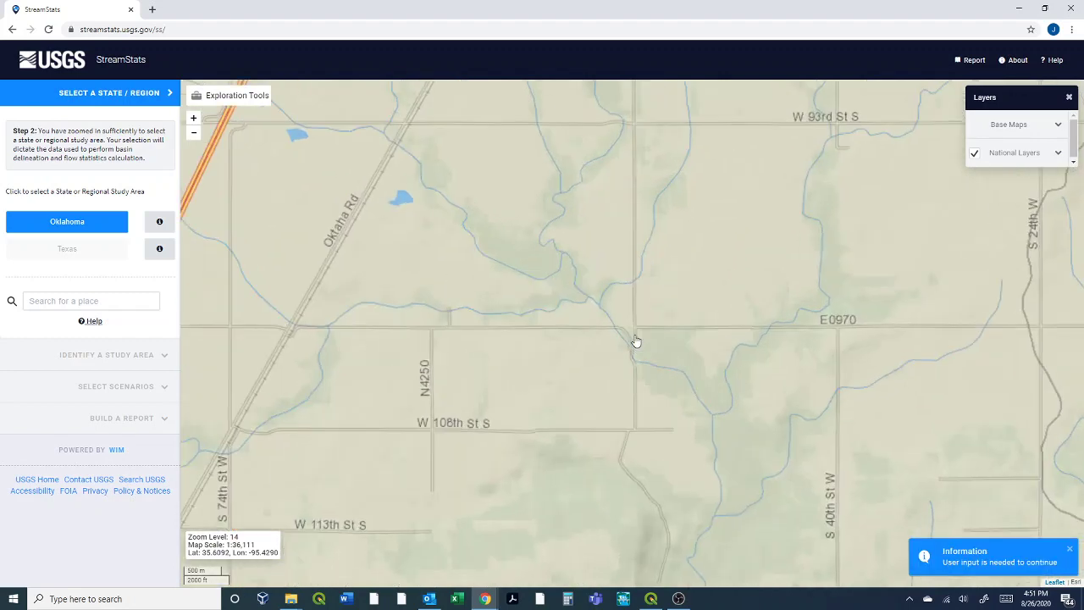
scroll(637, 341, up, 1)
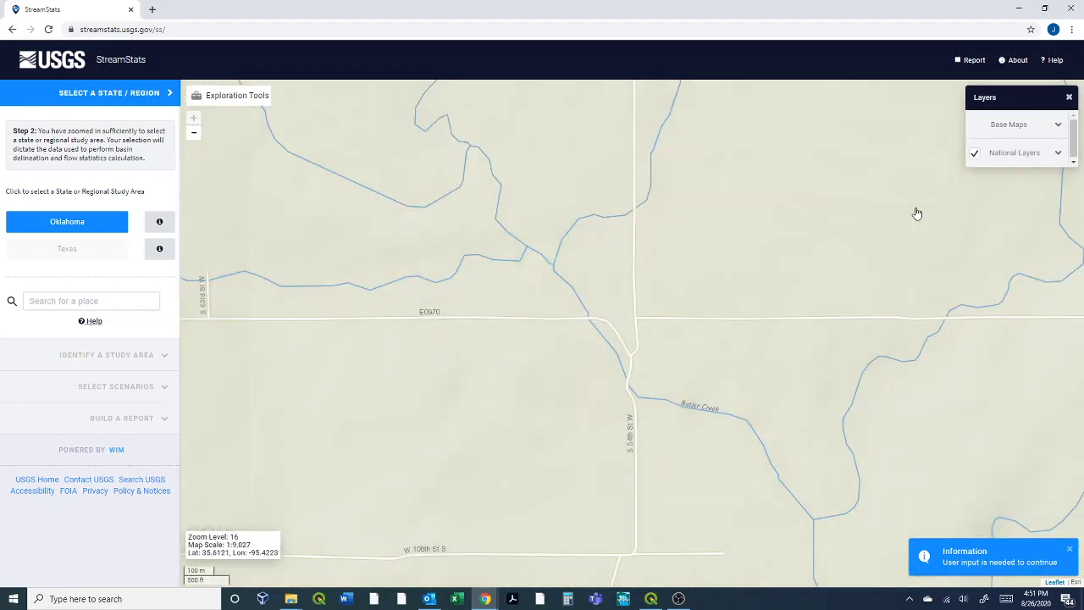
- Switch the base map to Imagery and zoom to level 17 on the Butler Creek road crossing
click(1056, 127)
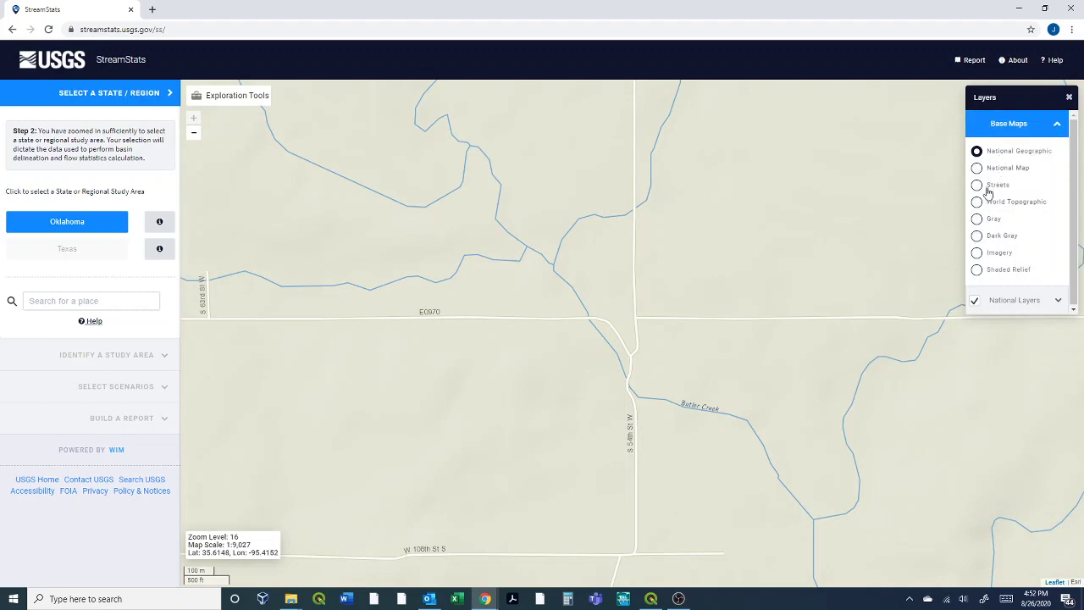
click(977, 254)
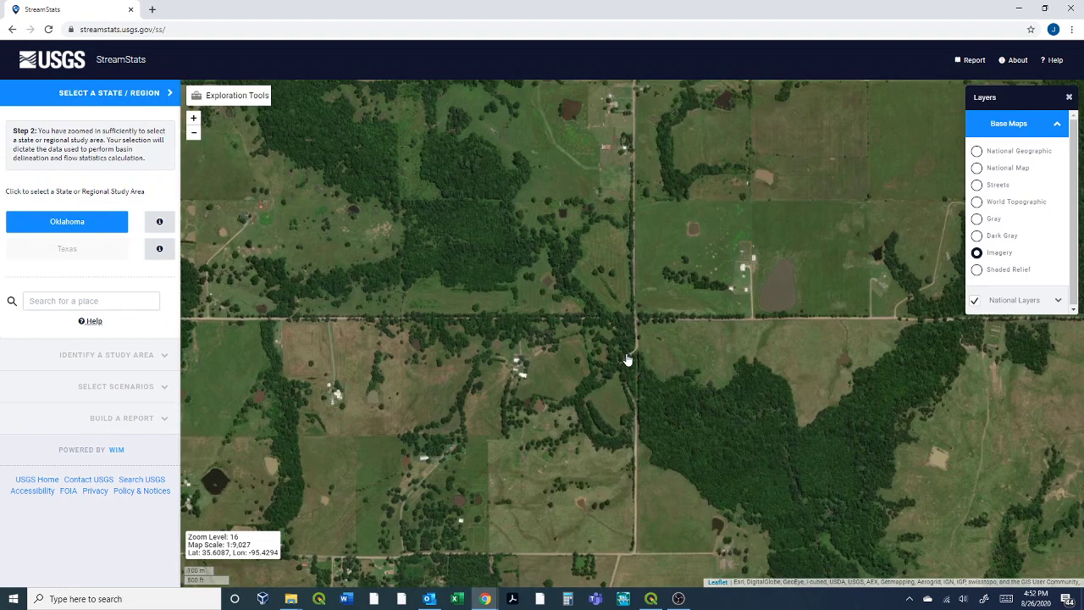
scroll(627, 360, up, 1)
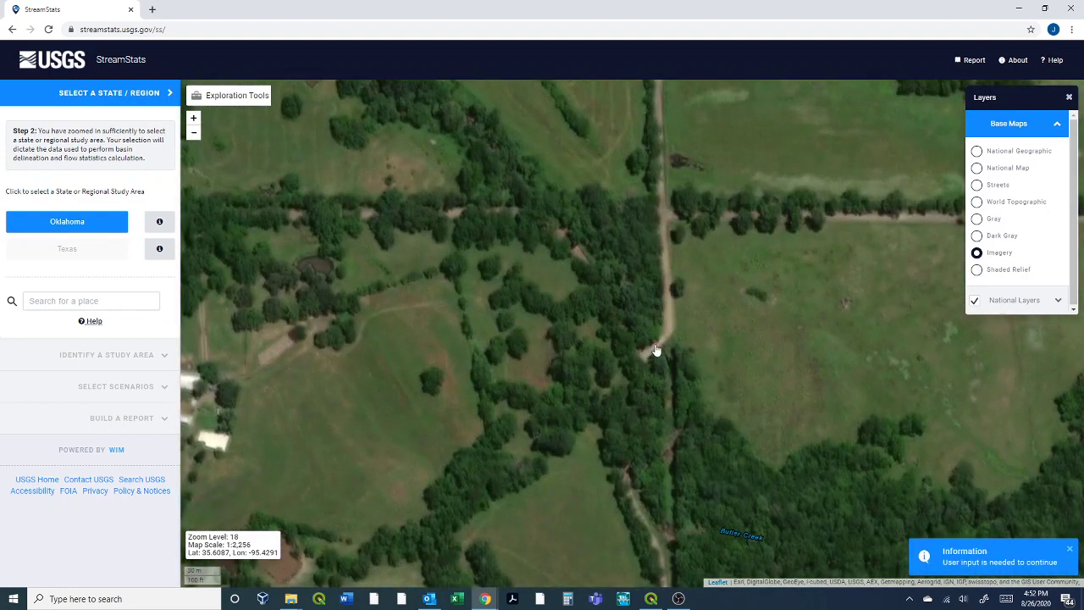
scroll(656, 350, down, 1)
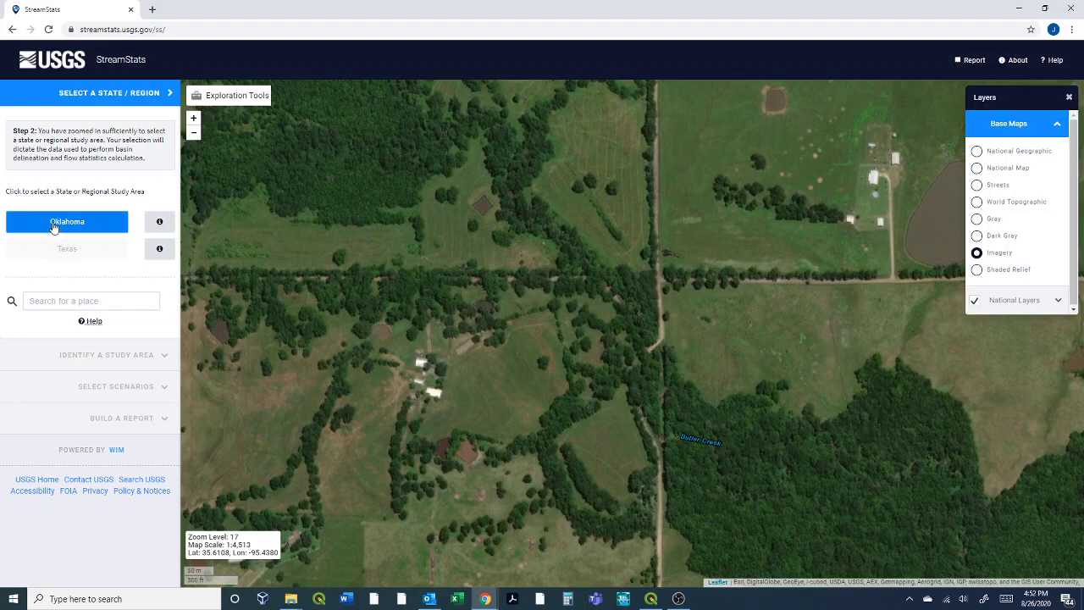
- Choose Oklahoma, turn on Delineate, and zoom to level 19 on the blue stream cell by the road
click(53, 227)
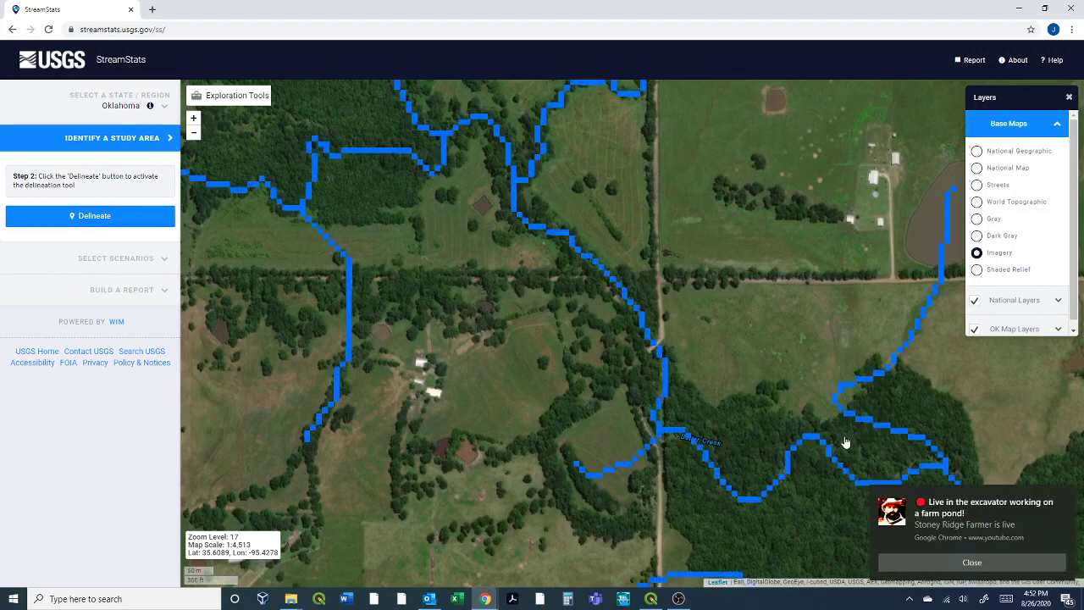
click(31, 235)
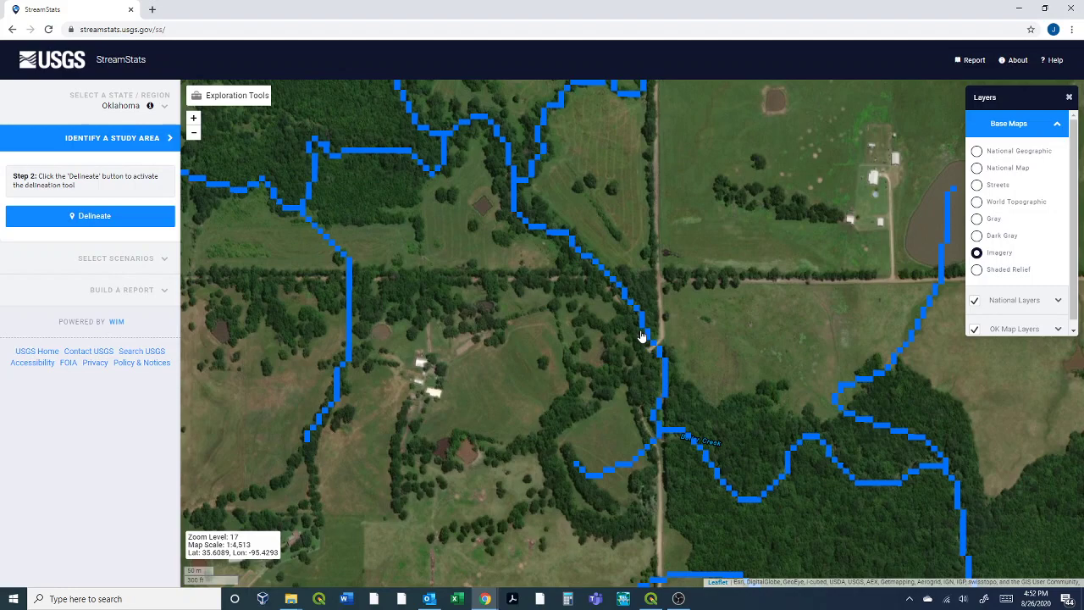
click(109, 219)
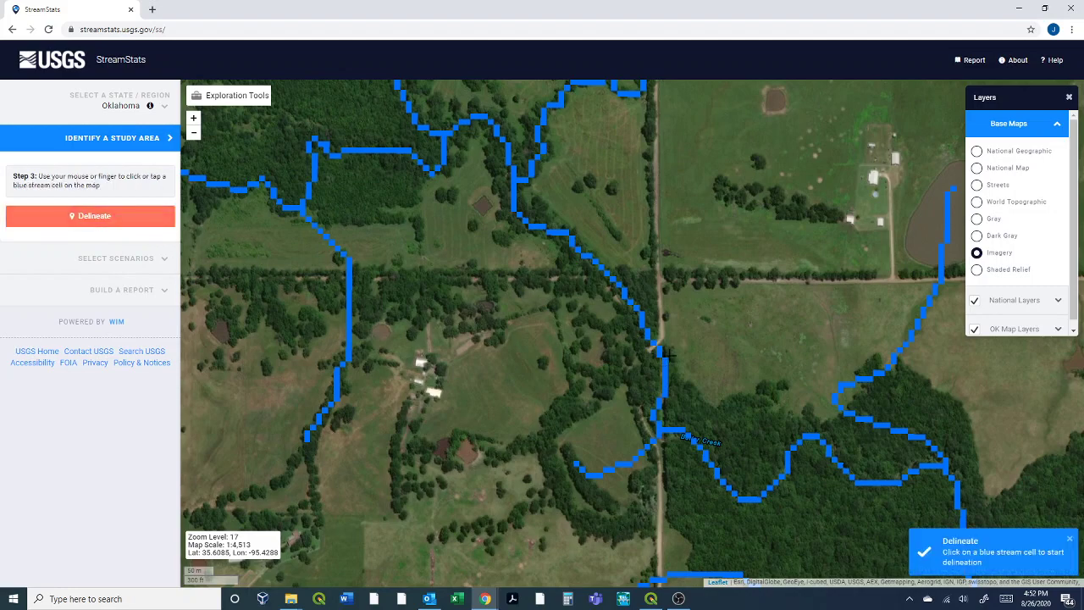
scroll(658, 349, up, 1)
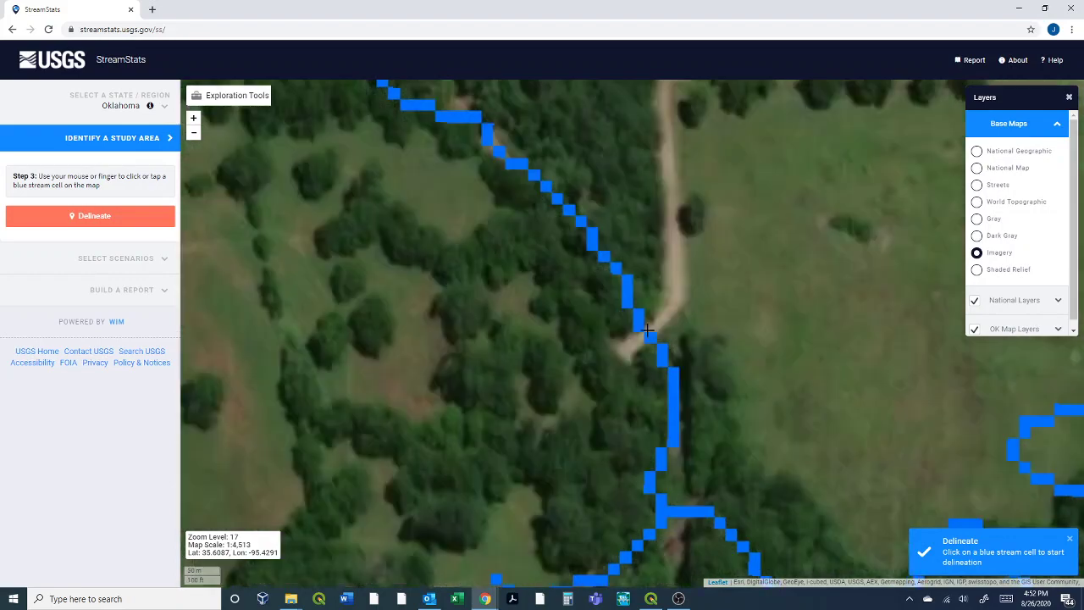
scroll(651, 337, up, 1)
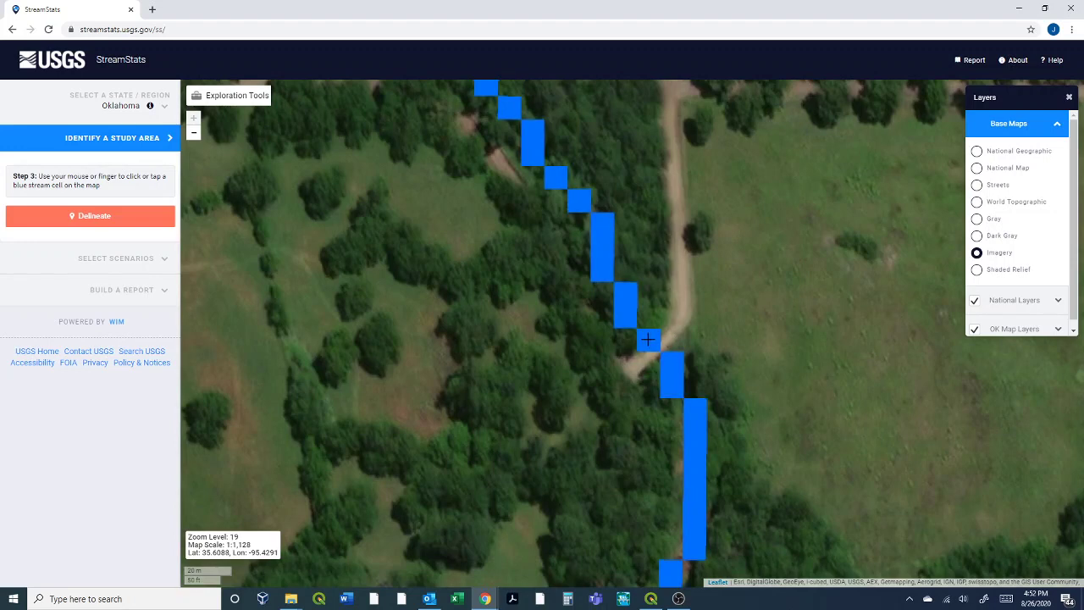
- Set the outlet on the blue stream cell and let the Butler Creek basin delineate
click(648, 340)
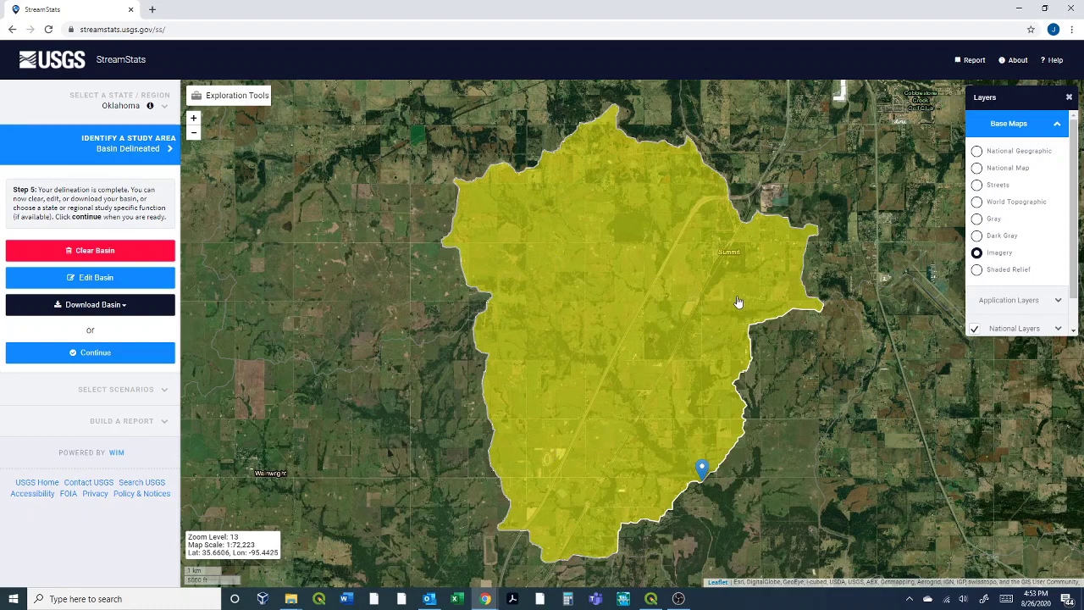
click(625, 292)
- Download the basin as a ShapeFile named streamstats in the StreamStats_Watershed folder
click(101, 310)
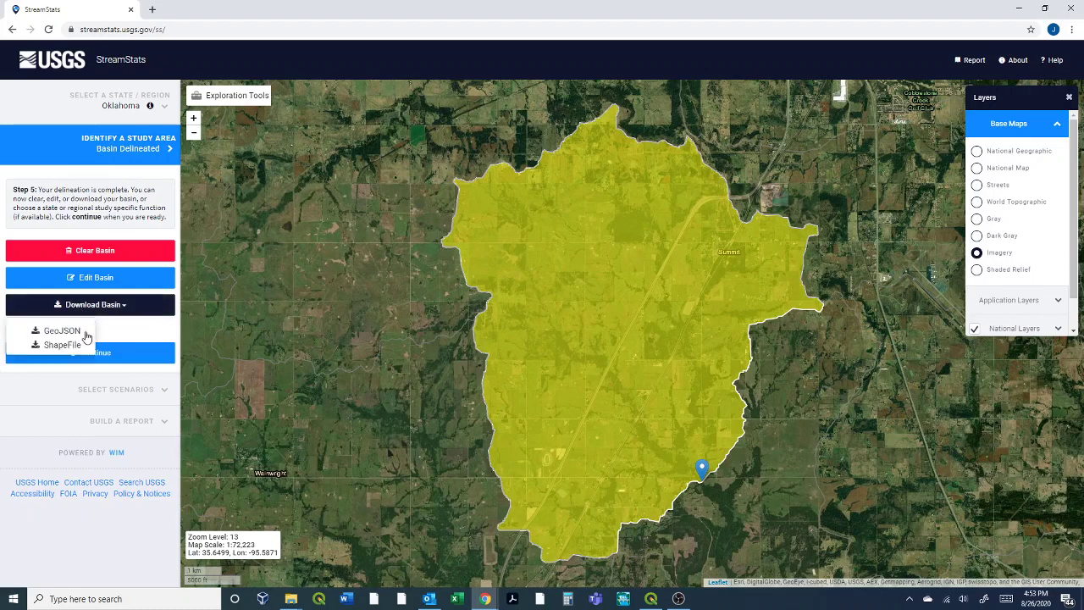
click(73, 346)
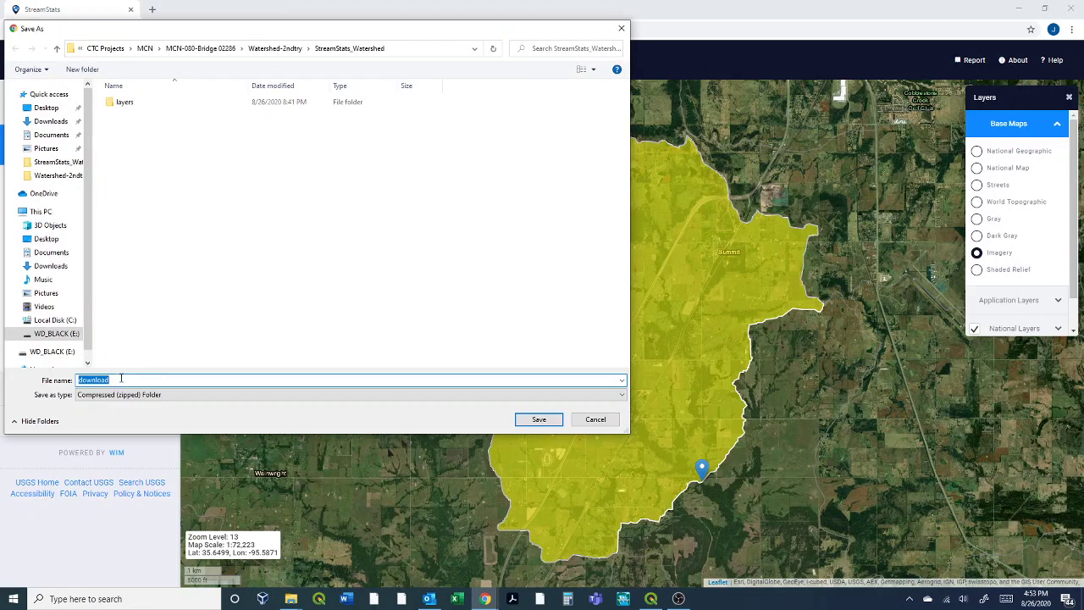
text(str)
key(BackSpace)
click(166, 426)
click(527, 422)
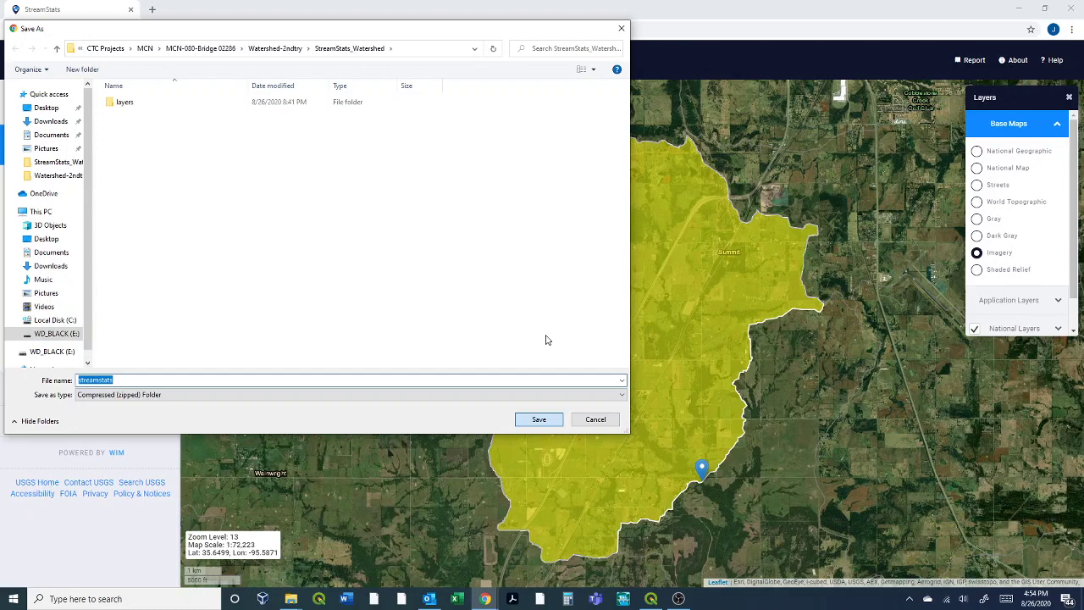
key(Return)
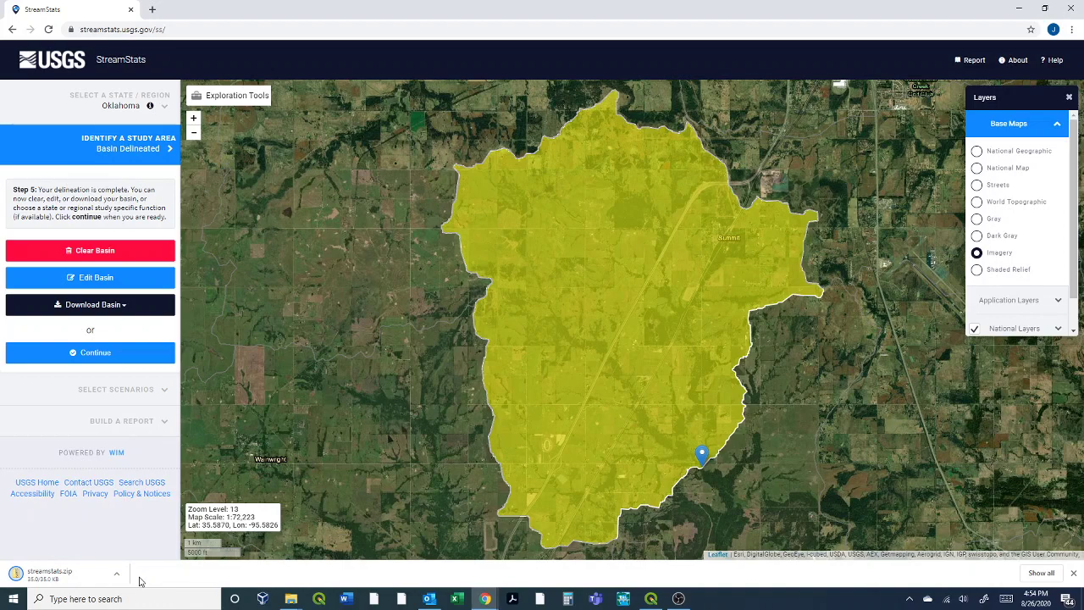
- Use Extract All on streamstats.zip in StreamStats_Watershed, accepting the suggested streamstats folder
click(78, 578)
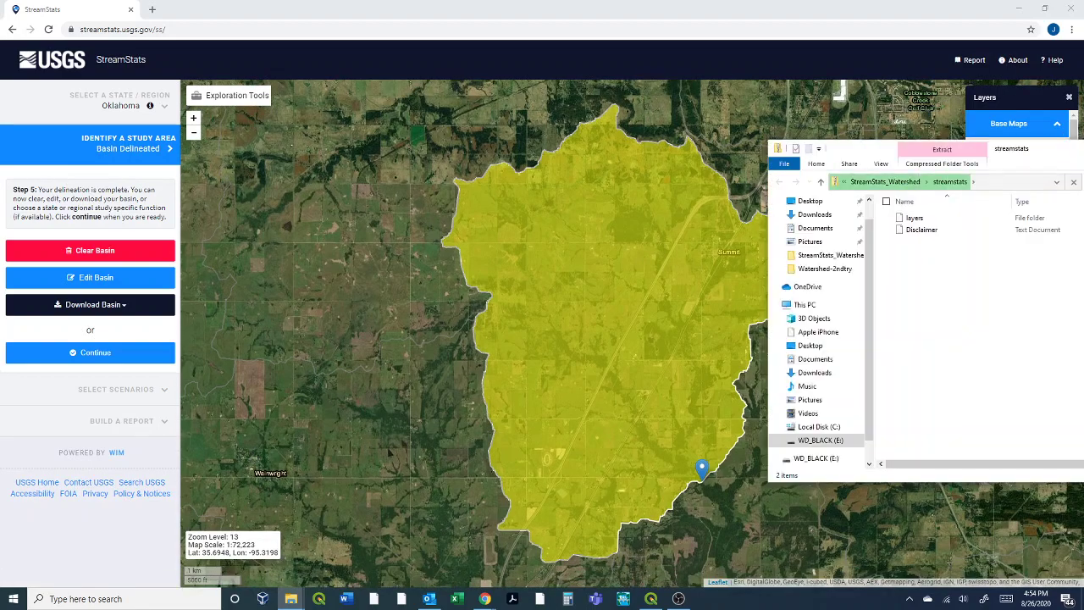
drag(1049, 155, 698, 162)
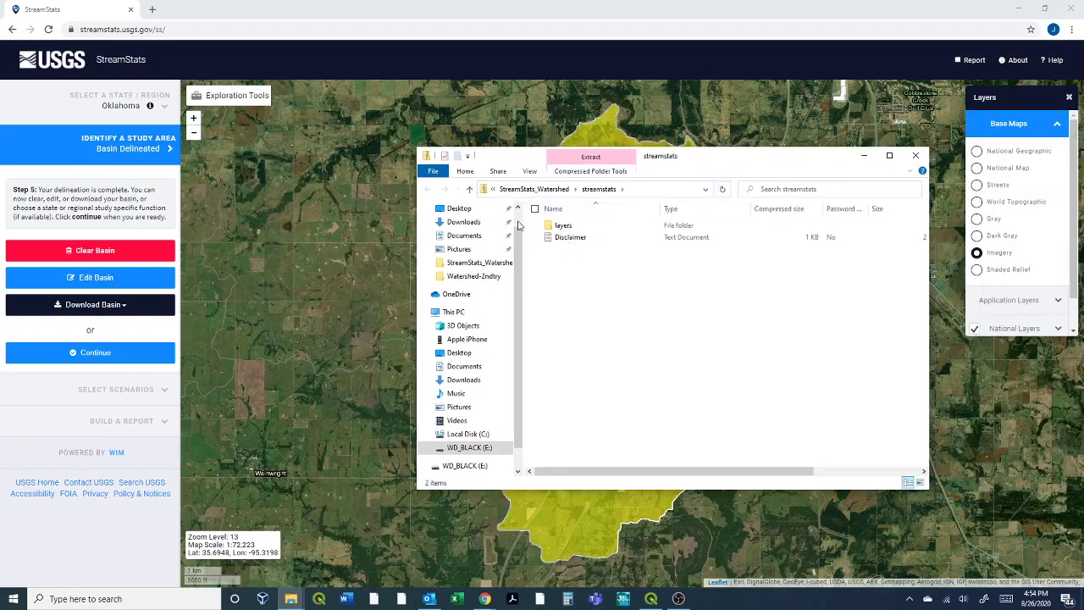
click(470, 189)
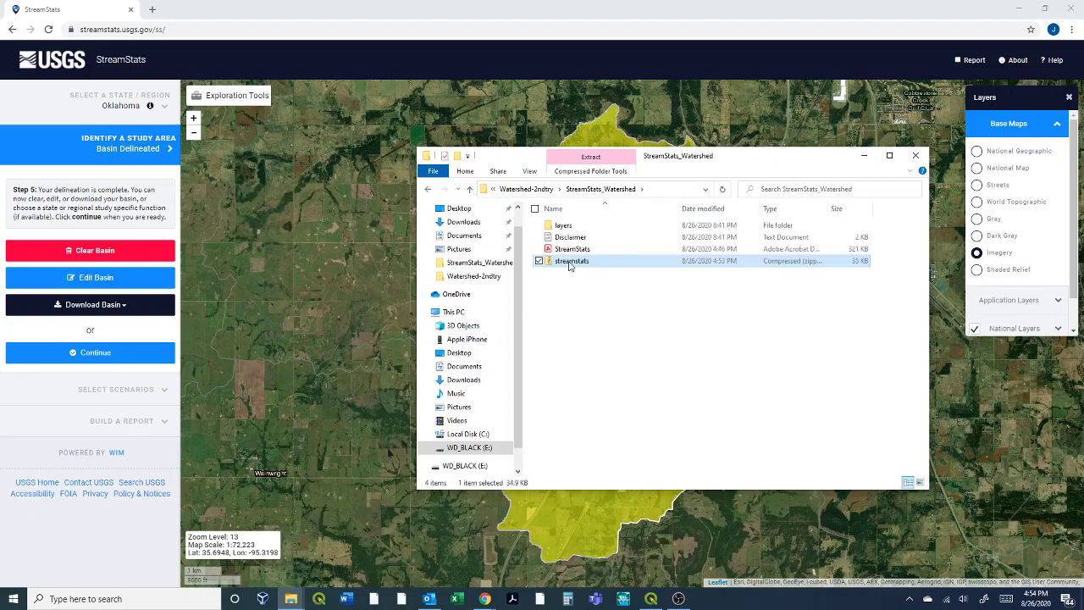
right_click(570, 265)
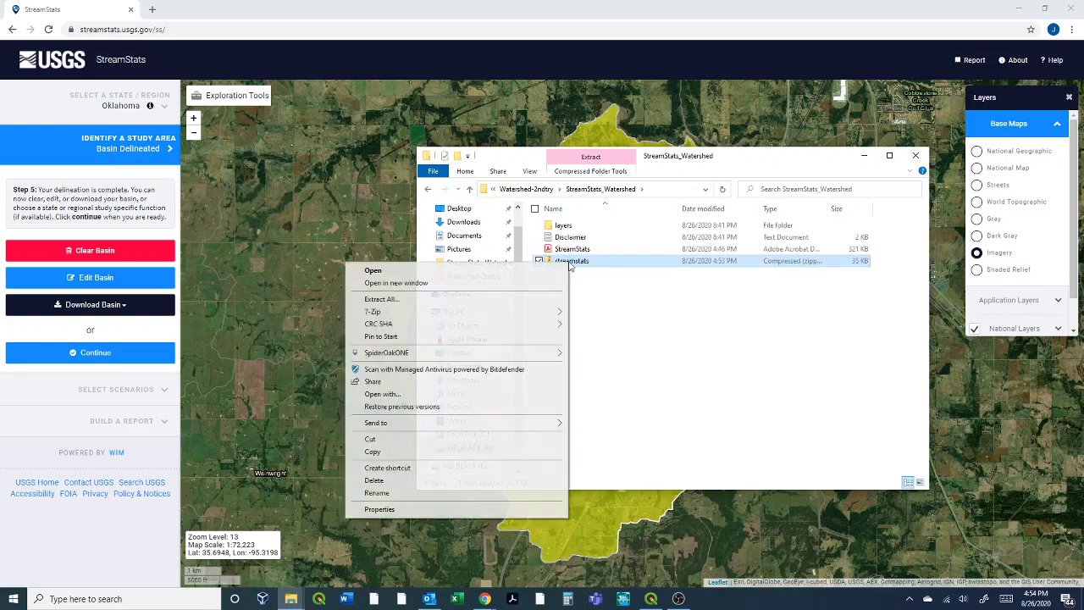
click(499, 300)
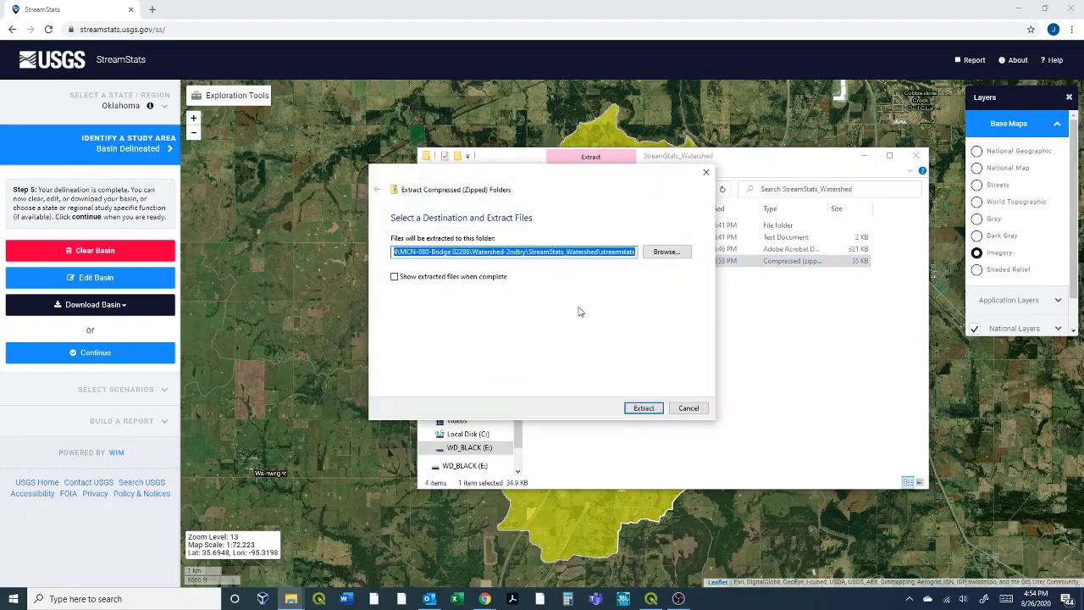
click(643, 408)
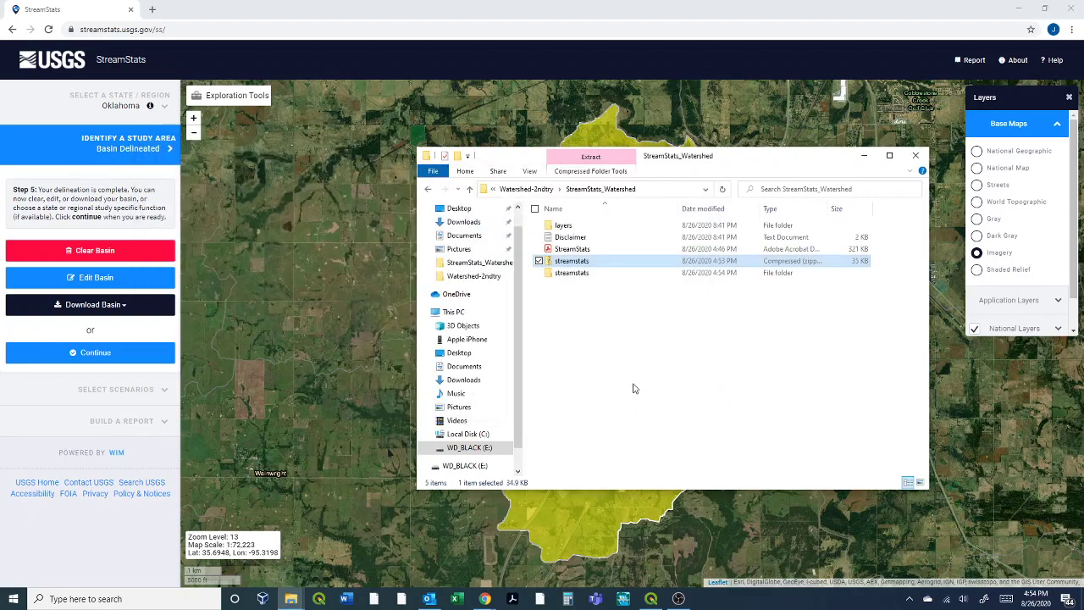
- Add globalwatershed.shp and globalwatershedpoint.shp from streamstats > layers to the QGIS map
click(650, 600)
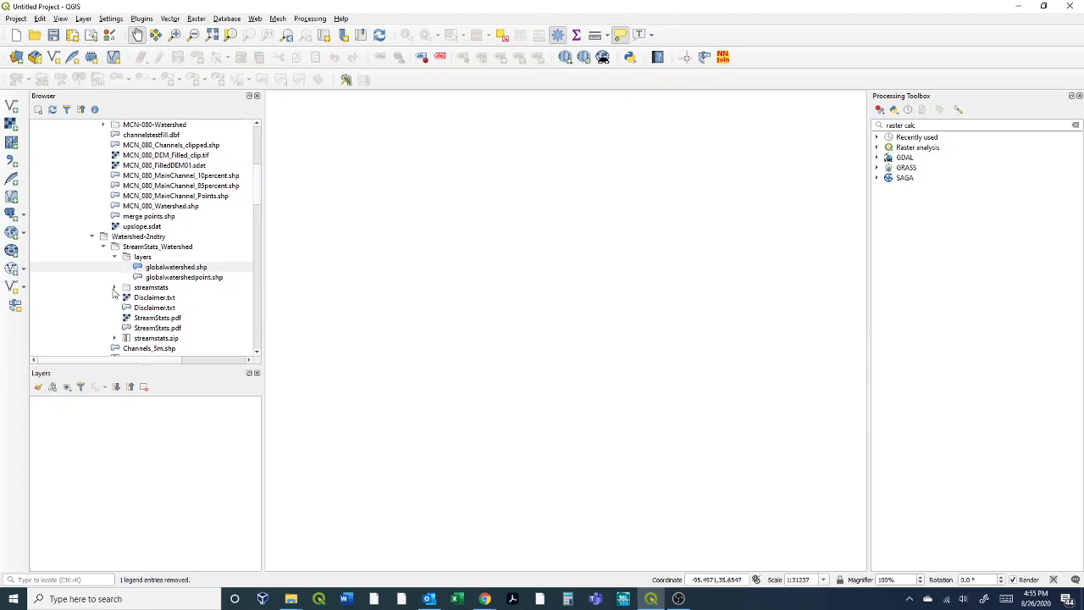
click(115, 288)
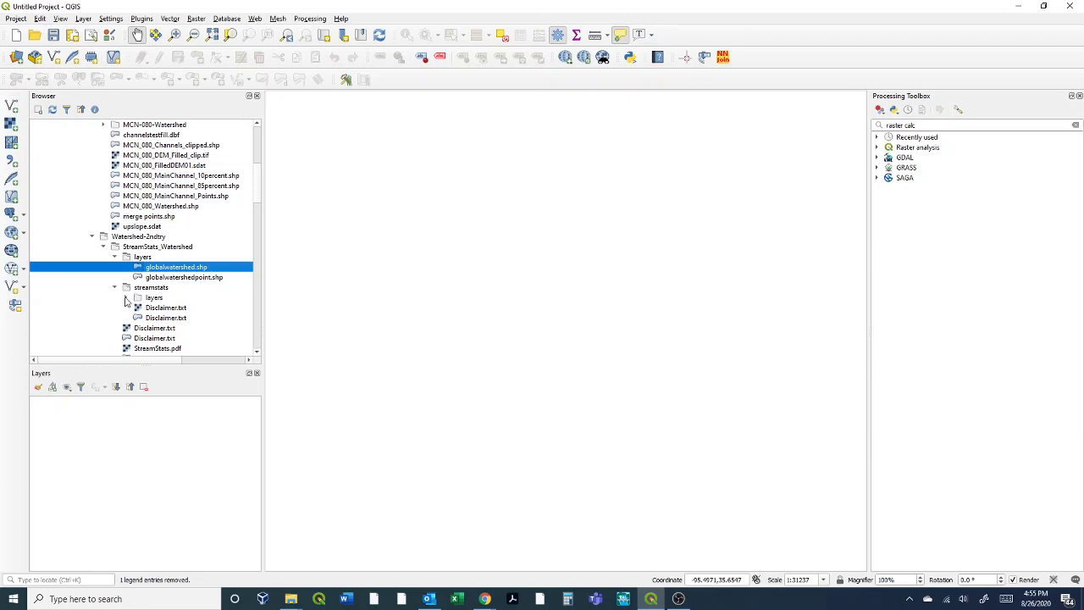
click(126, 298)
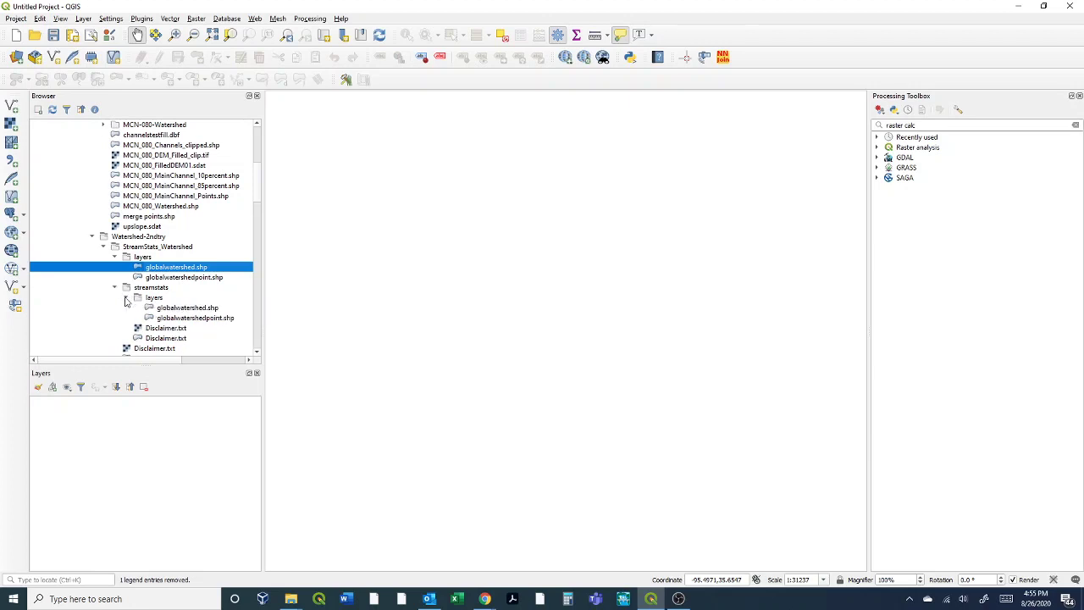
double_click(183, 310)
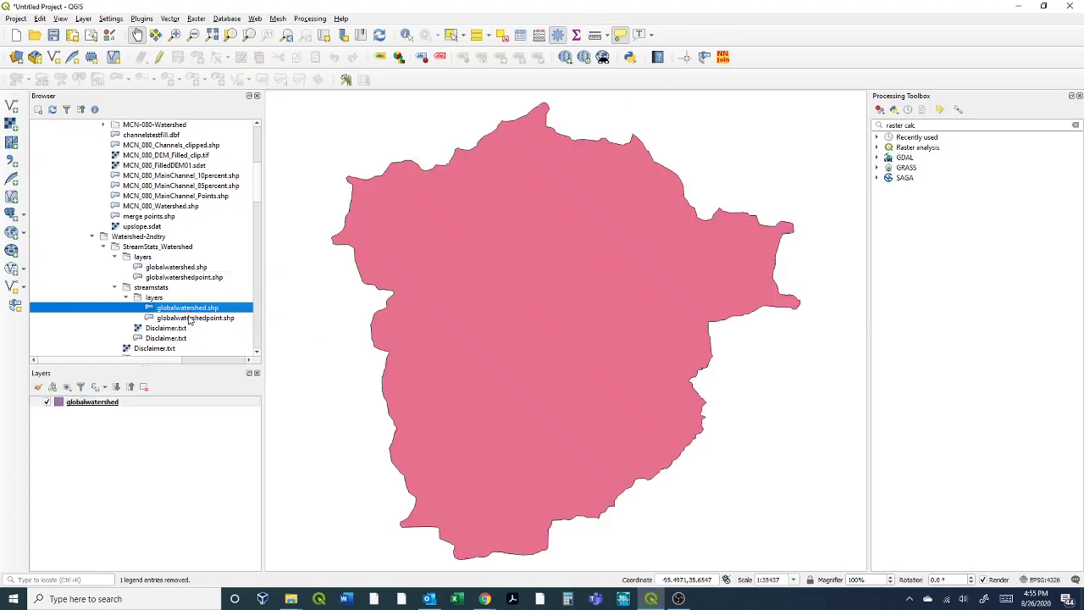
double_click(195, 319)
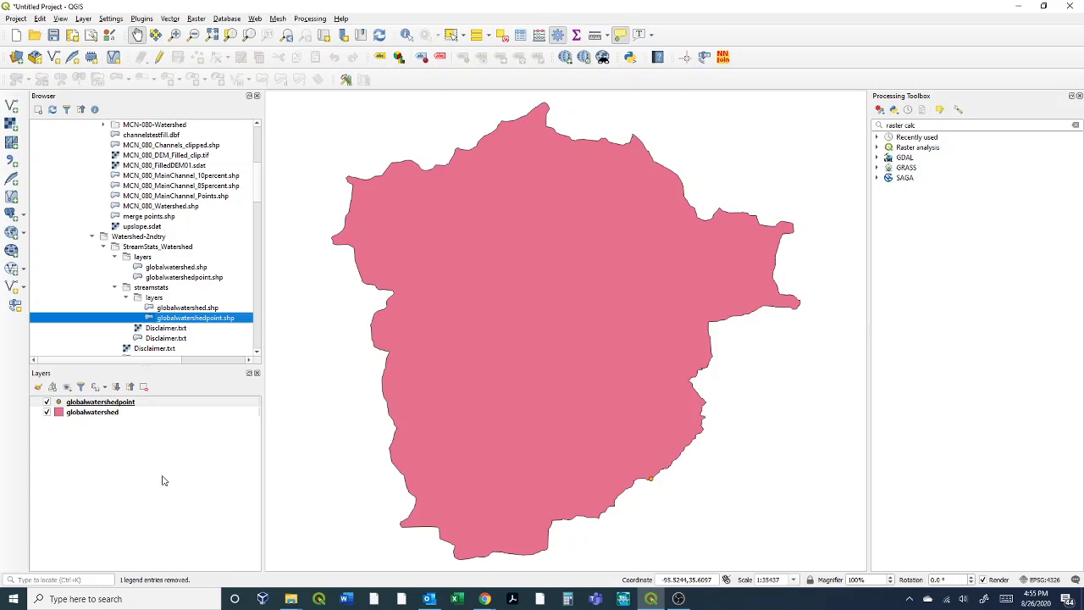
- Check the globalwatershed layer's Source CRS and close its properties unchanged
click(94, 412)
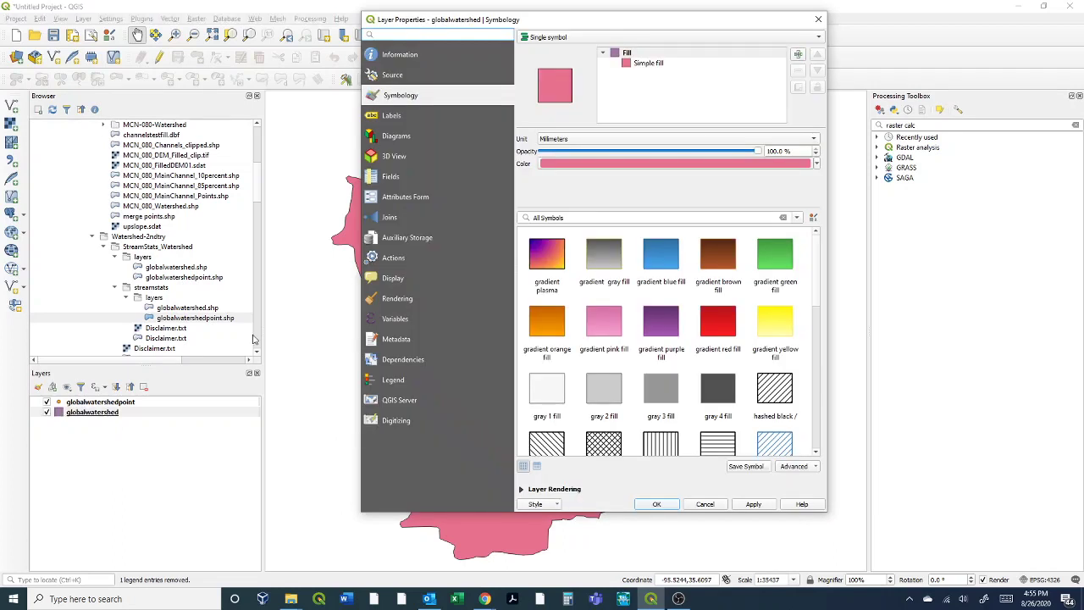
click(388, 78)
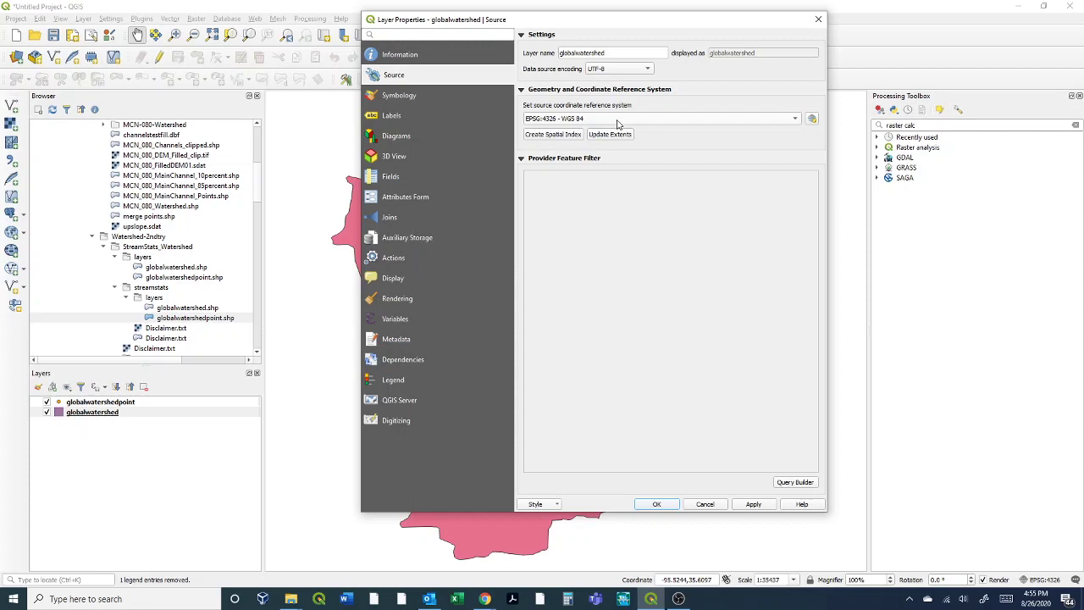
click(706, 505)
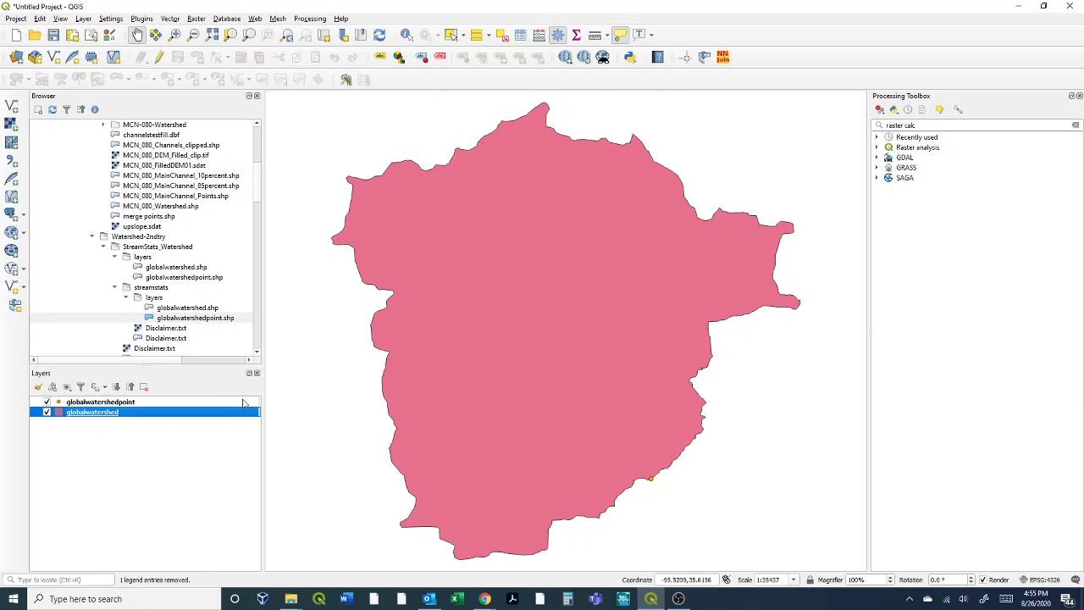
- Give the globalwatershed layer the 'outline blue' symbol with no fill
double_click(137, 412)
click(426, 96)
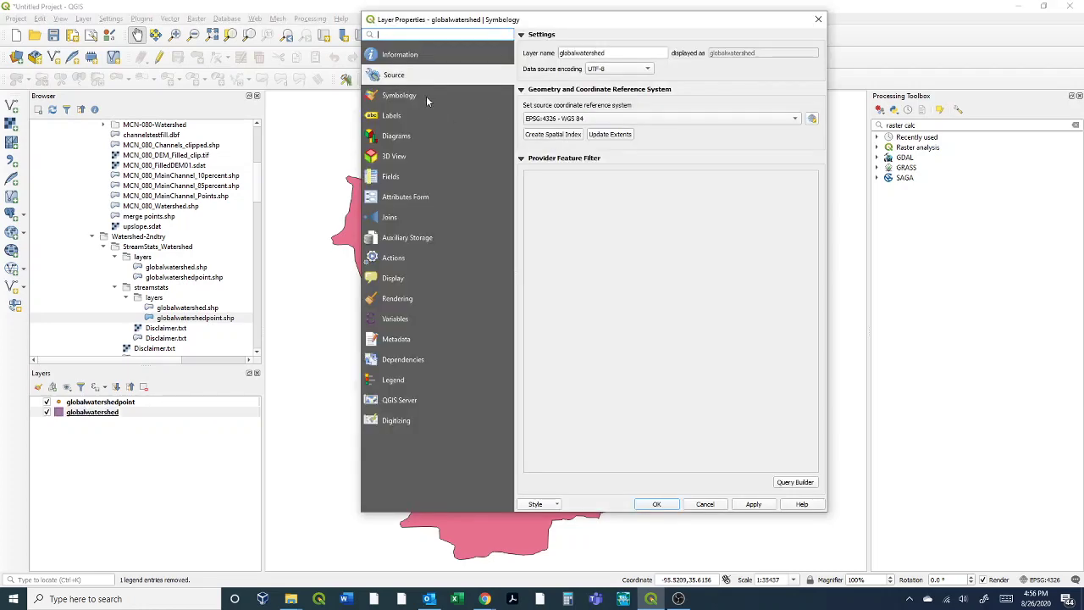
scroll(678, 339, down, 5)
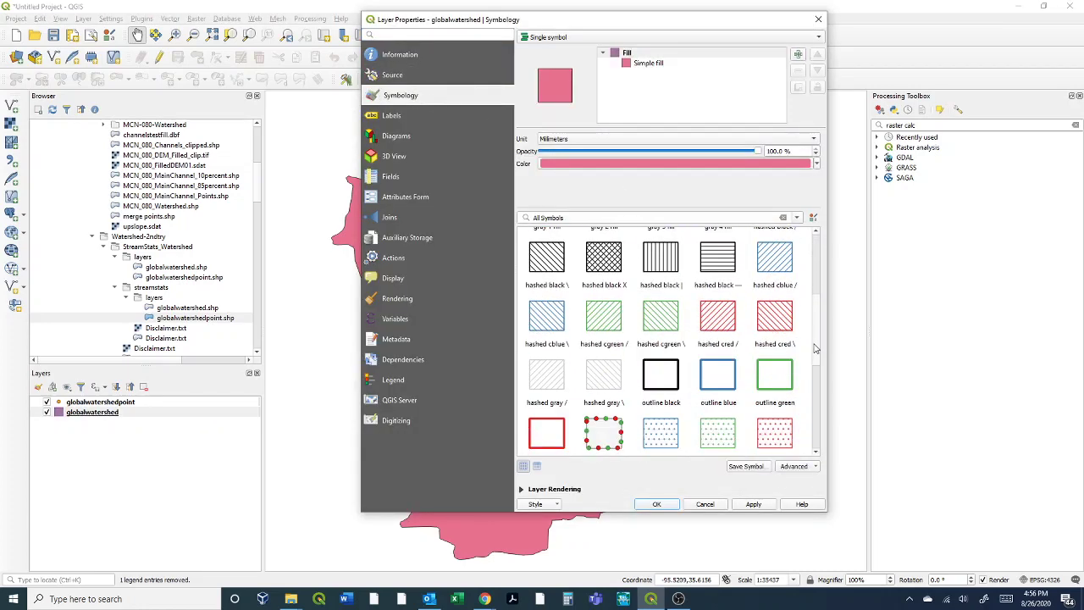
click(719, 336)
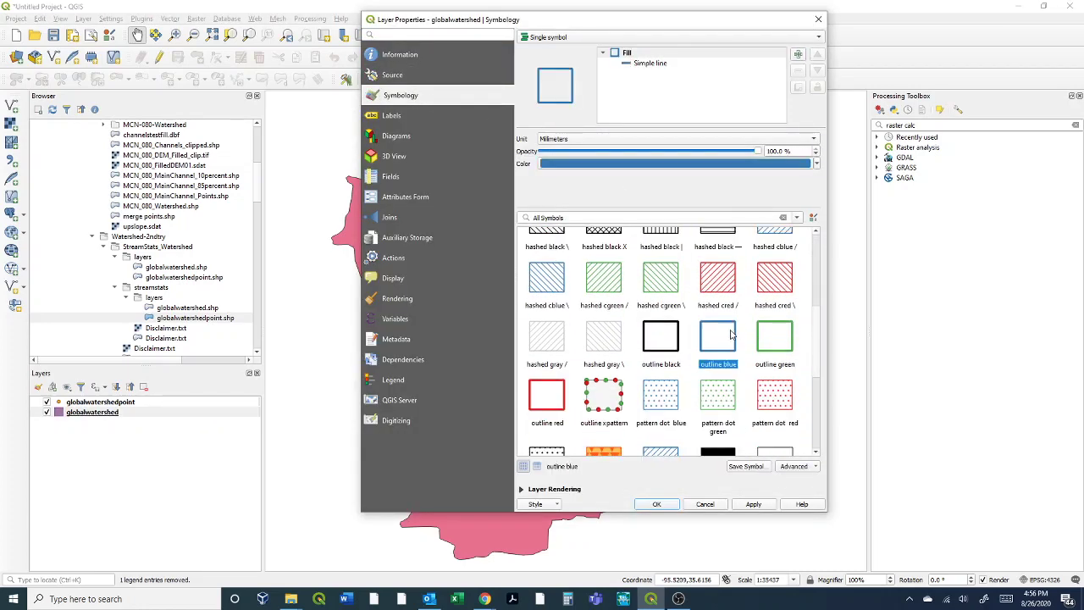
click(656, 504)
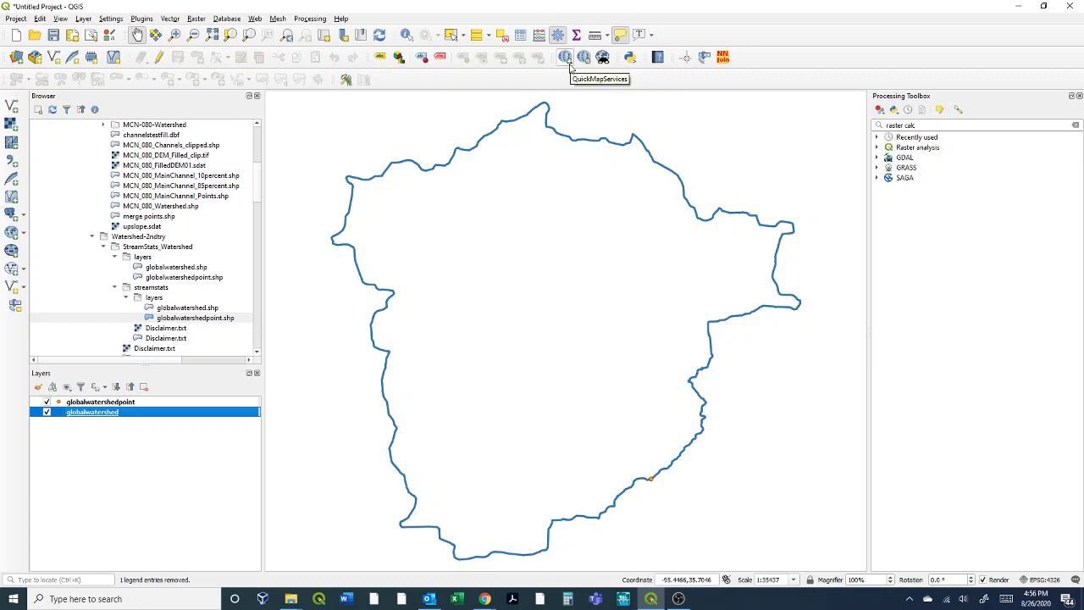
- Add the QuickMapServices Google Satellite basemap, zoom in on the outlet, then hide that layer
click(566, 58)
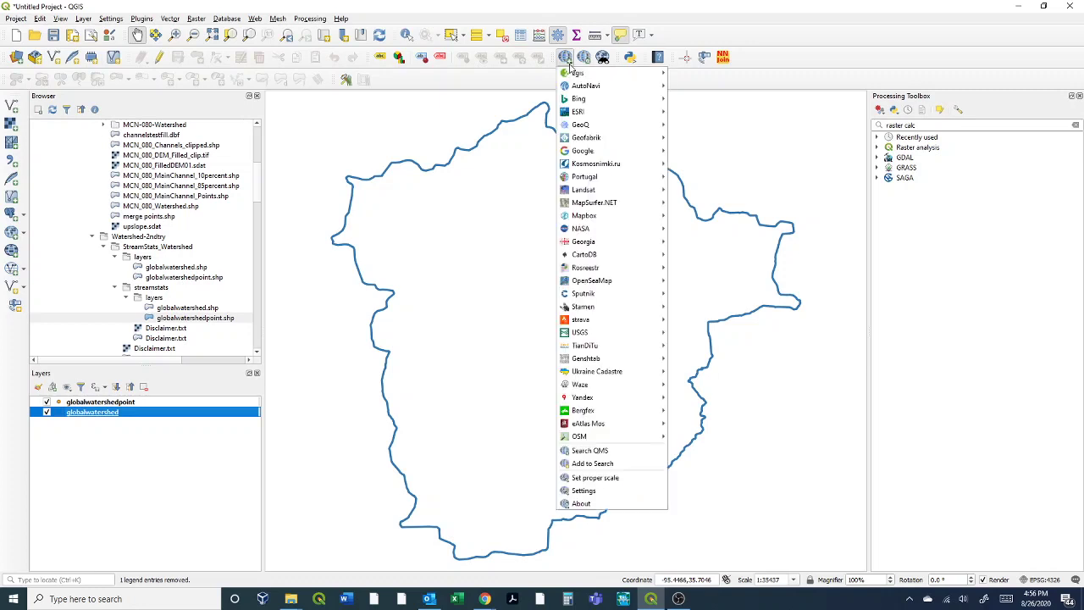
mouse_move(593, 151)
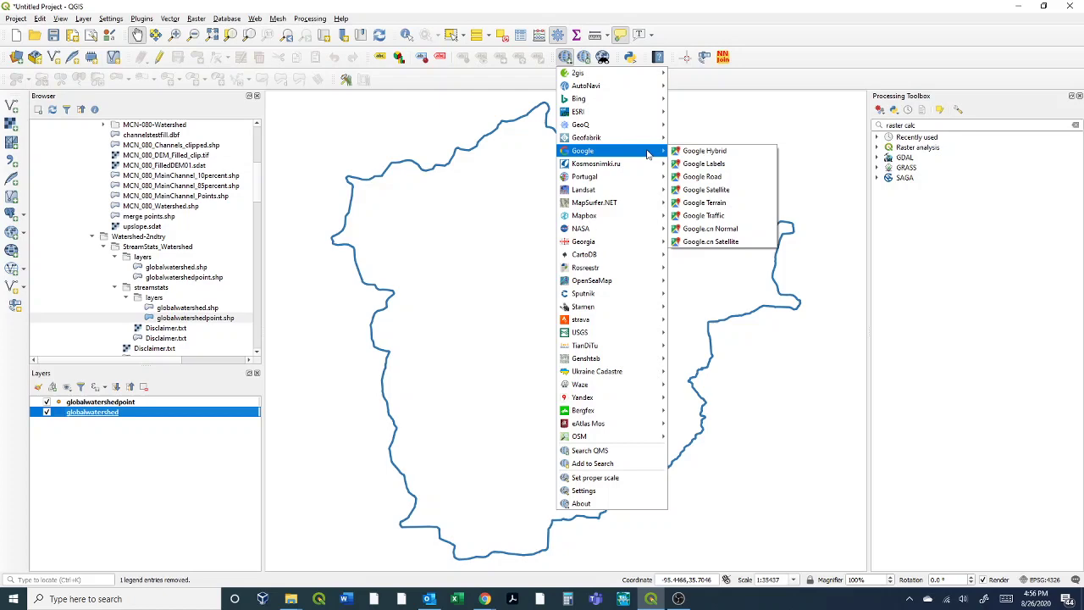
click(703, 189)
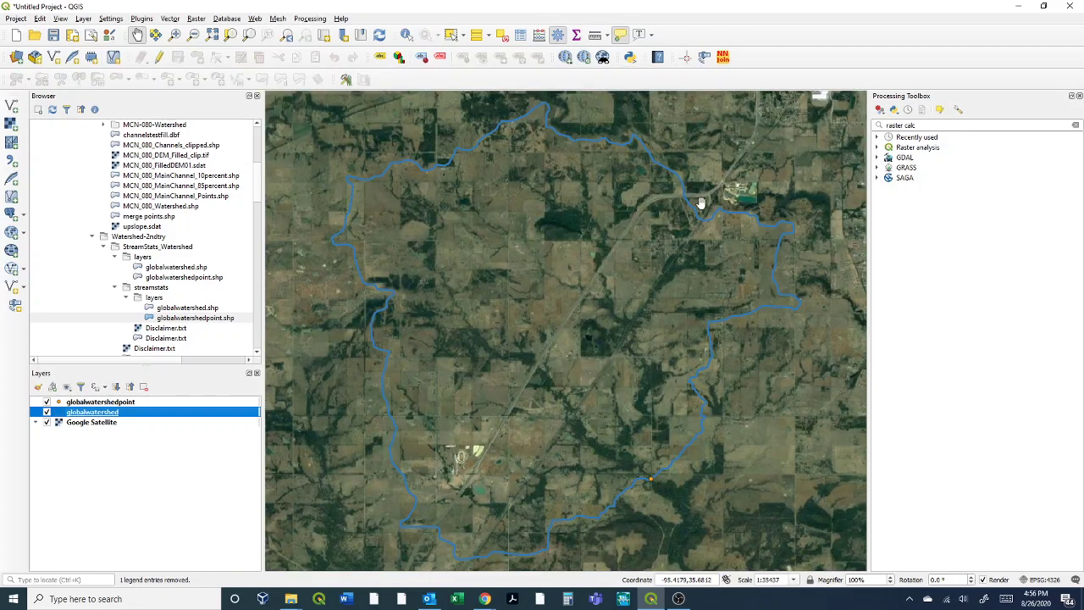
scroll(639, 481, up, 4)
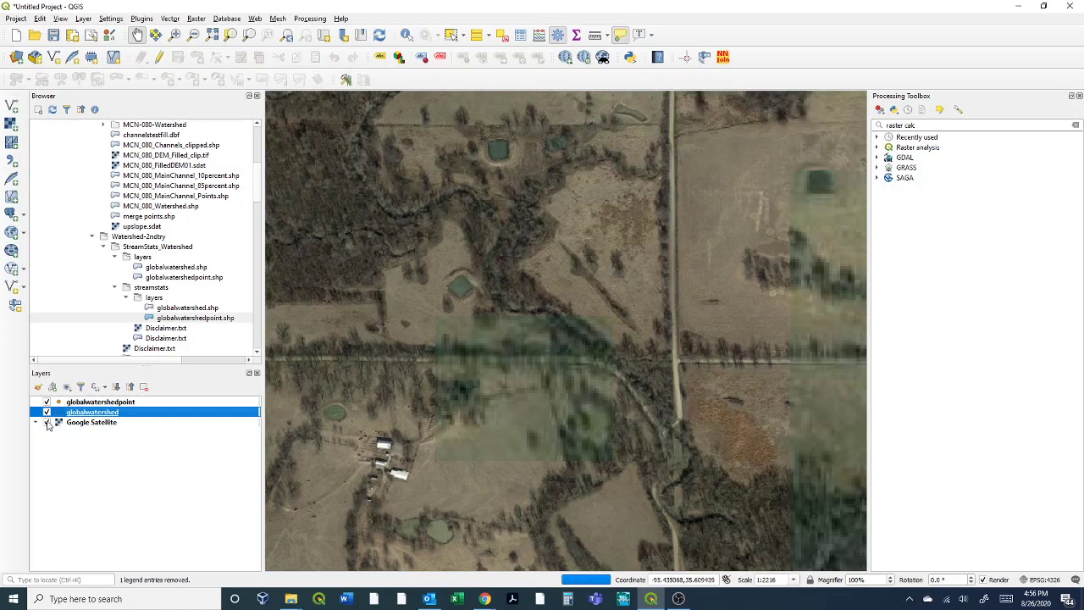
click(47, 423)
- Zoom out and pan to frame the full blue globalwatershed outline with its outlet point
scroll(501, 327, down, 4)
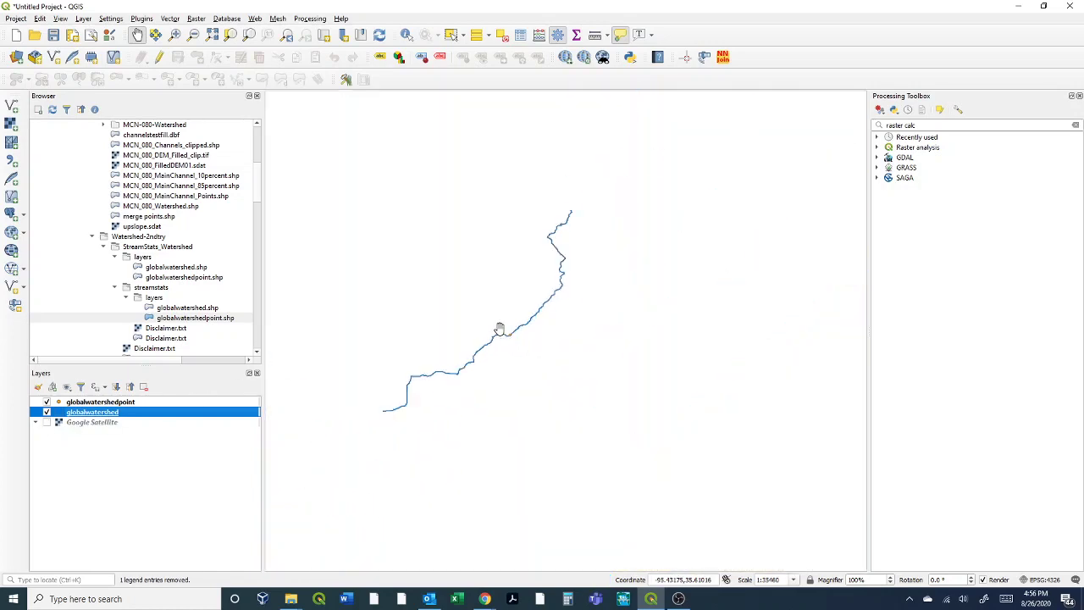
scroll(501, 328, down, 1)
drag(491, 281, 506, 308)
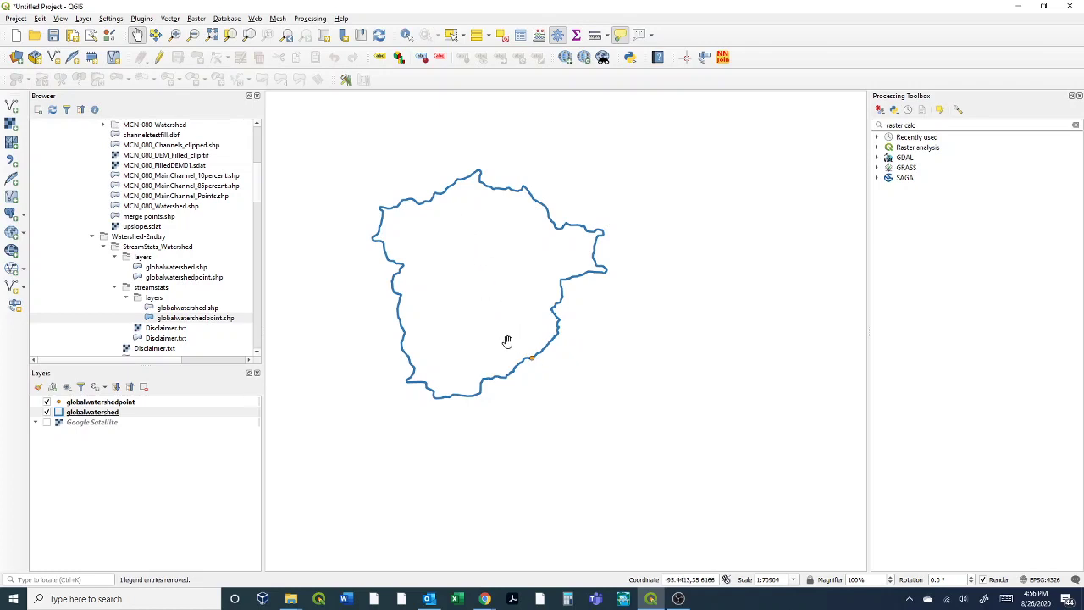
mouse_move(507, 340)
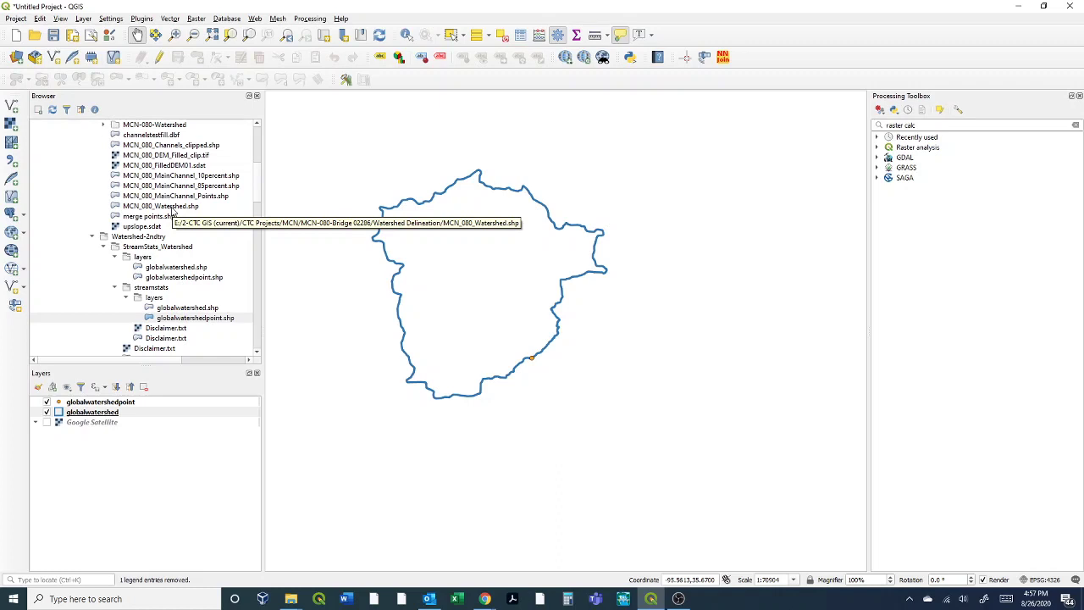
- Load MCN_080_Watershed.shp from the Browser, compare it with globalwatershed, then switch it off
click(172, 209)
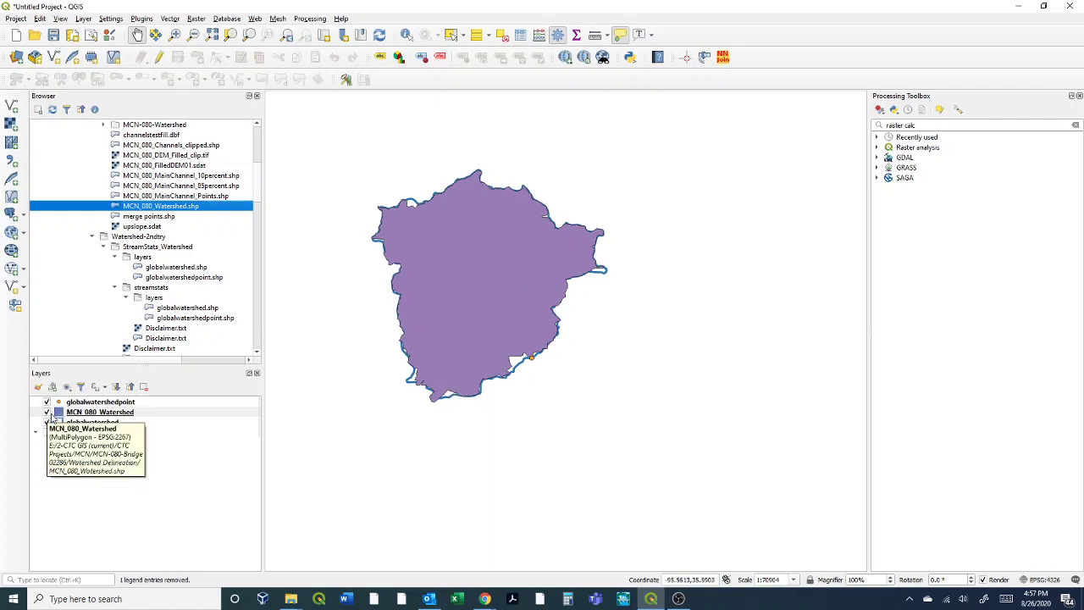
click(48, 412)
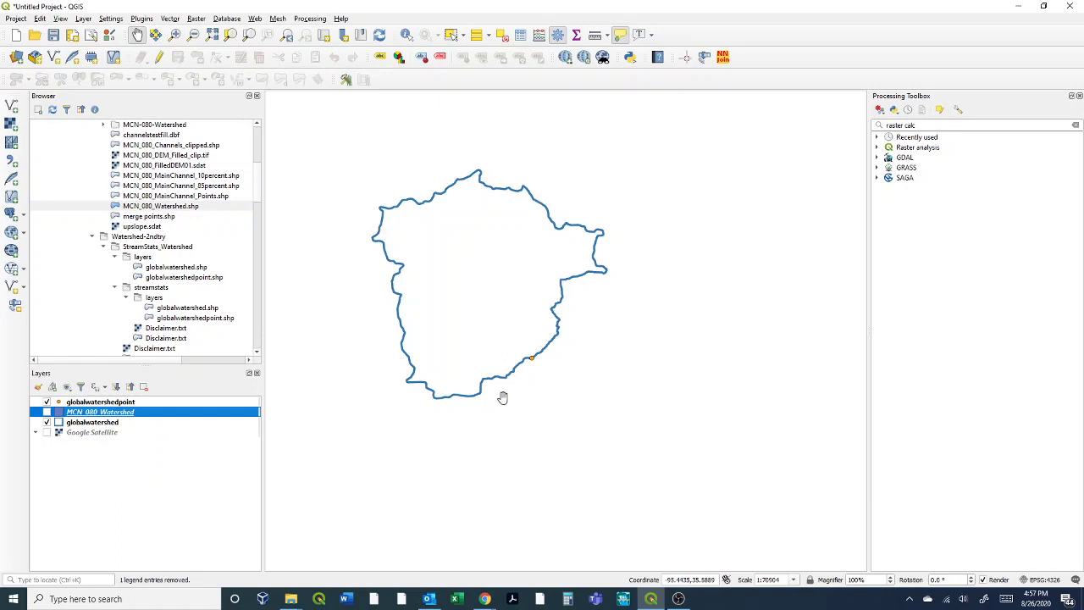